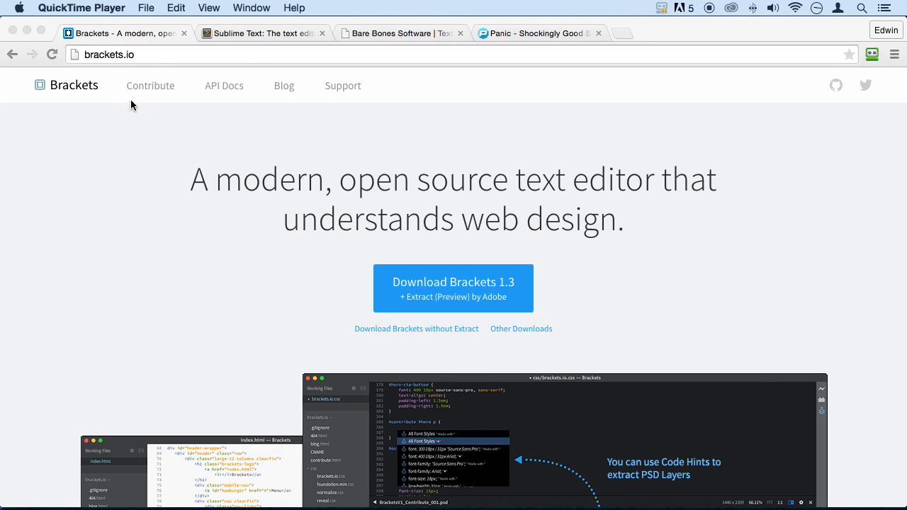
# Select part of the brackets.io address, then dismiss the suggestions and stay on the Brackets page
pyautogui.click(155, 54)
pyautogui.moveTo(158, 54); pyautogui.dragTo(110, 70)
pyautogui.write('br')
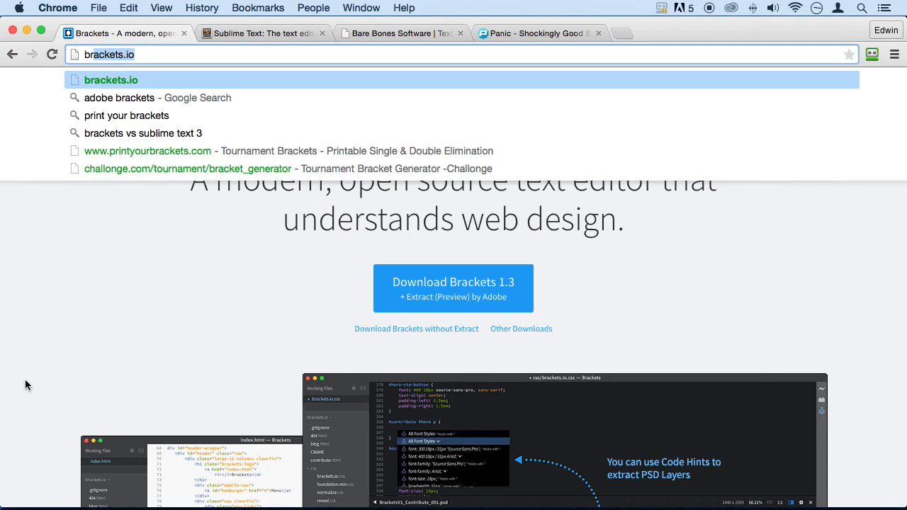
pyautogui.click(166, 331)
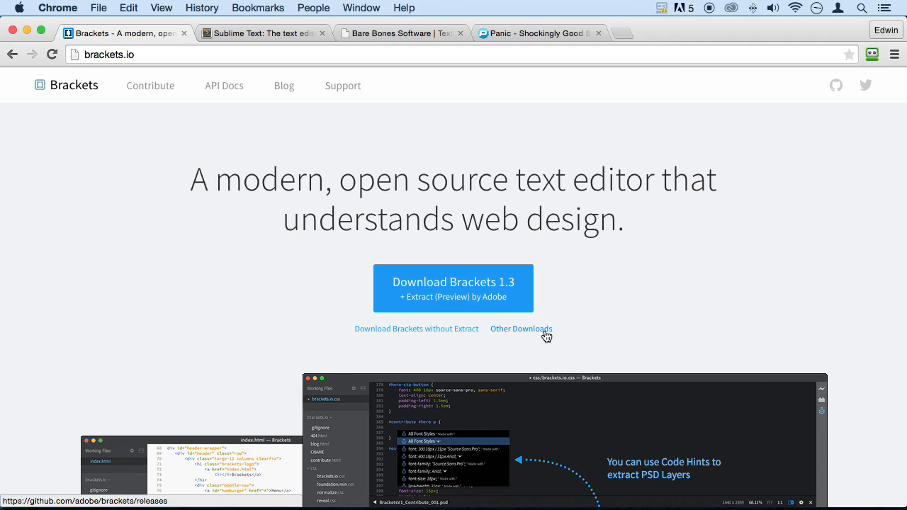
pyautogui.scroll(-3, 664, 309)
pyautogui.scroll(-2, 664, 309)
pyautogui.scroll(5, 638, 284)
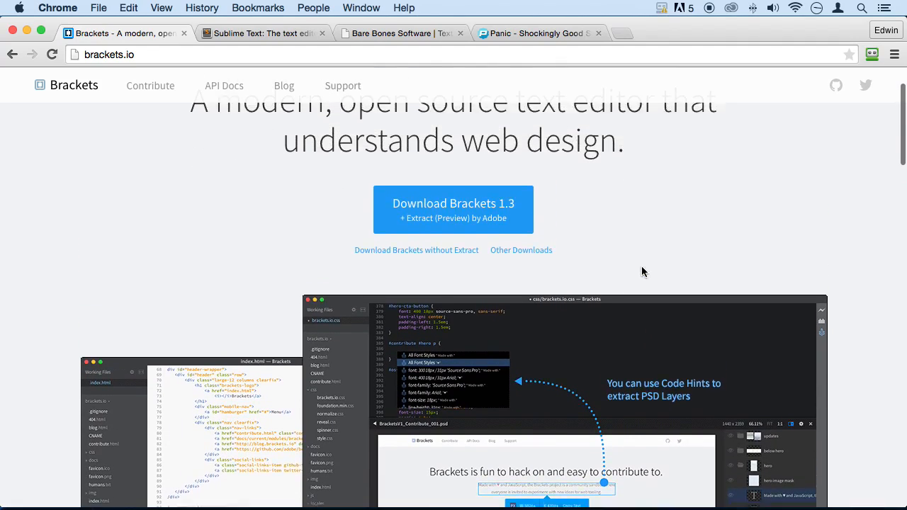
pyautogui.scroll(2, 456, 299)
pyautogui.scroll(-3, 454, 283)
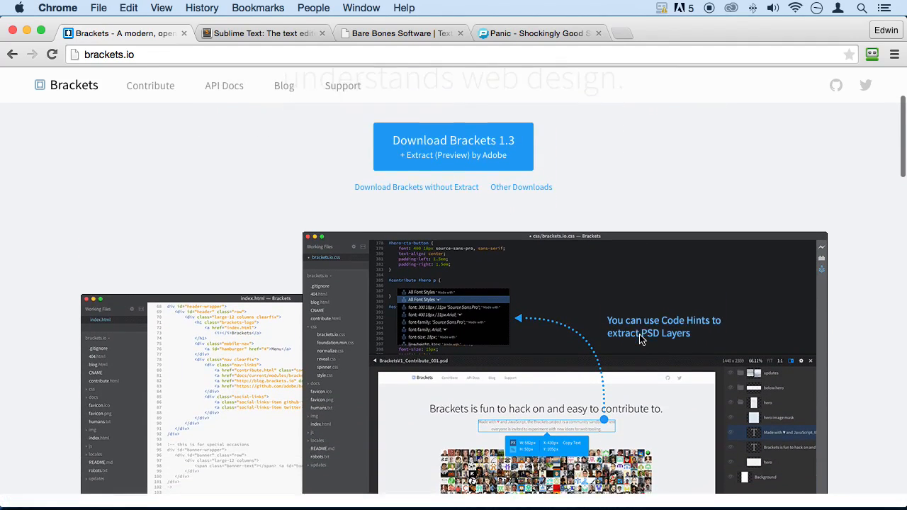
pyautogui.scroll(-1, 457, 269)
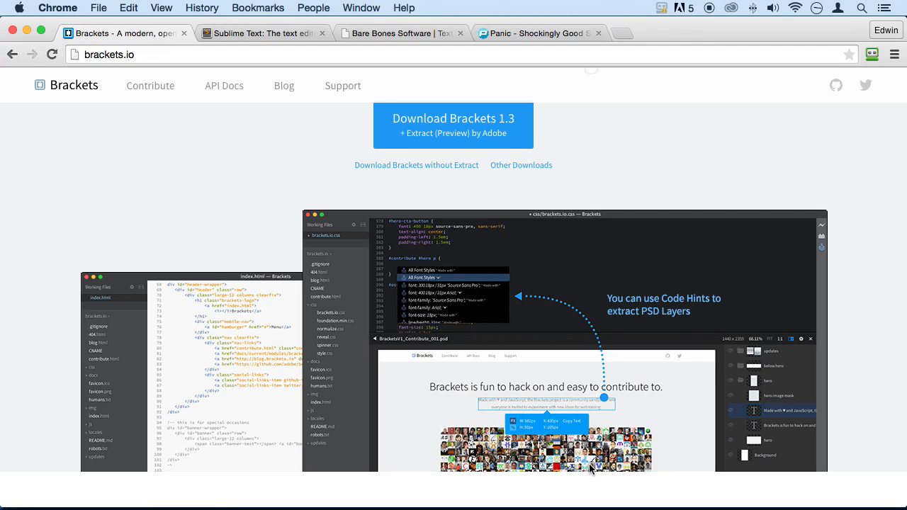
pyautogui.scroll(-1, 634, 457)
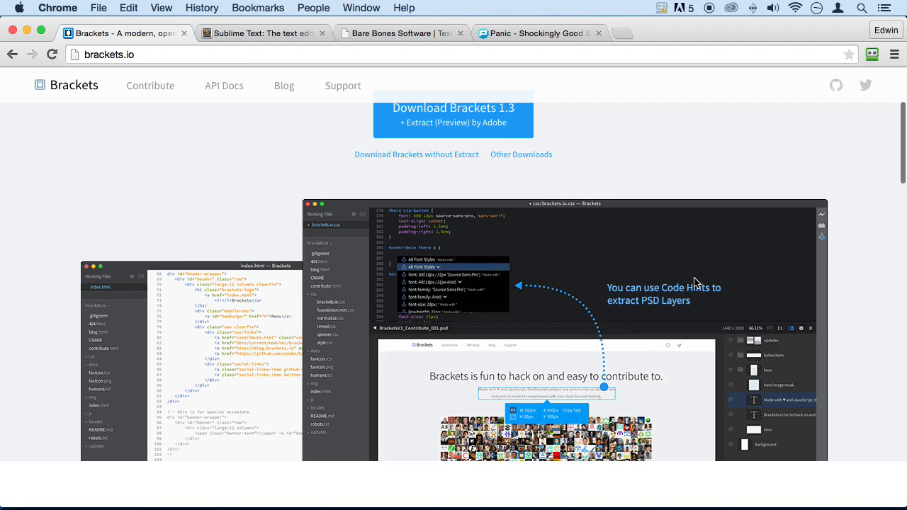
pyautogui.scroll(-3, 698, 280)
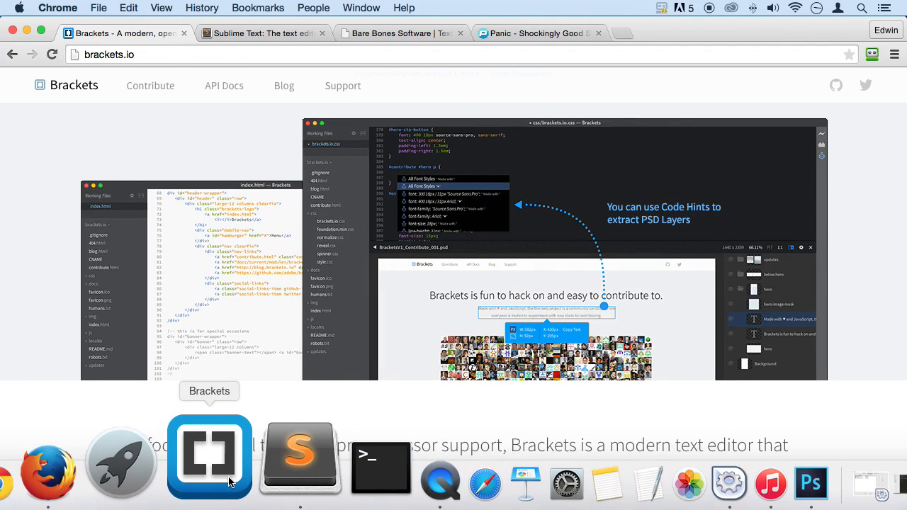
# Compare the Brackets and Sublime Text sites by flipping between their tabs
pyautogui.click(262, 33)
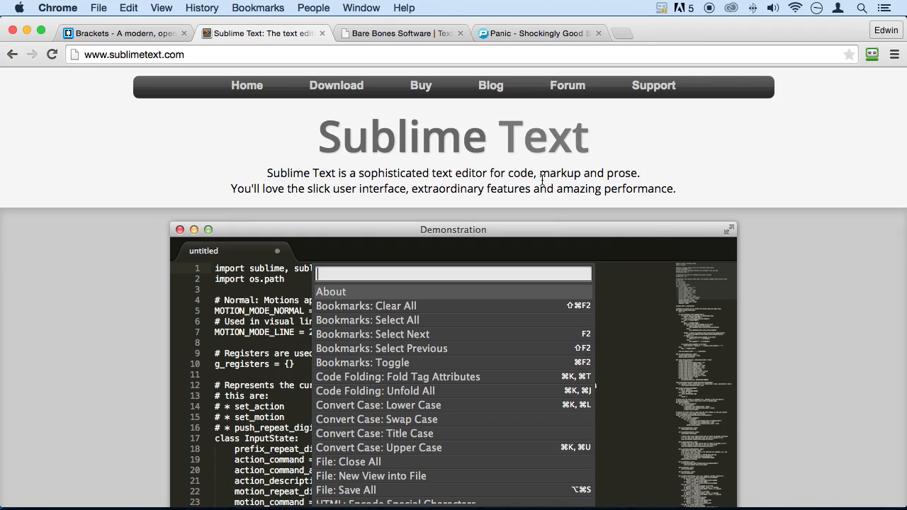
pyautogui.scroll(-3, 807, 246)
pyautogui.scroll(2, 818, 245)
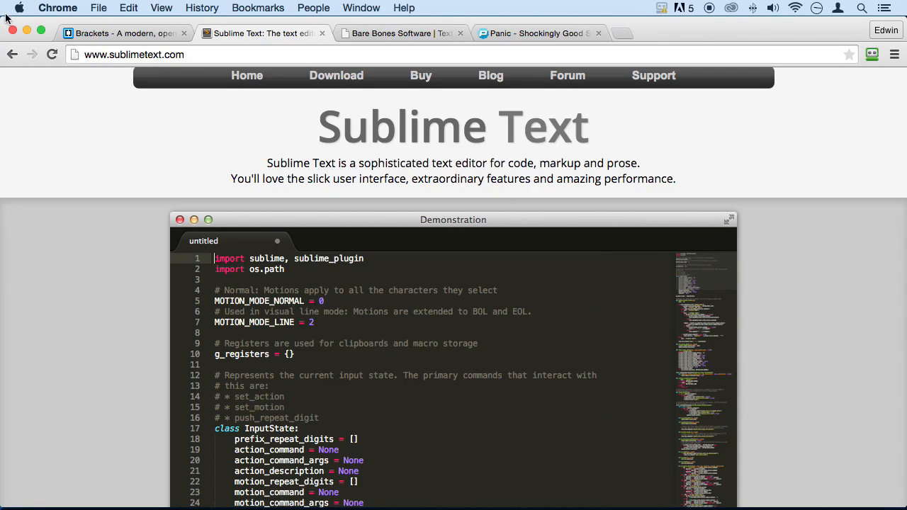
pyautogui.click(95, 34)
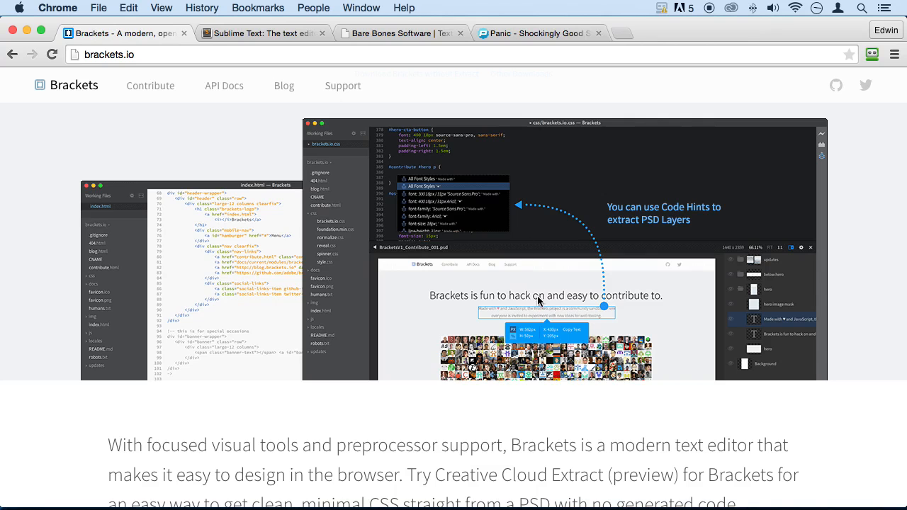
pyautogui.scroll(4, 537, 295)
pyautogui.scroll(3, 538, 300)
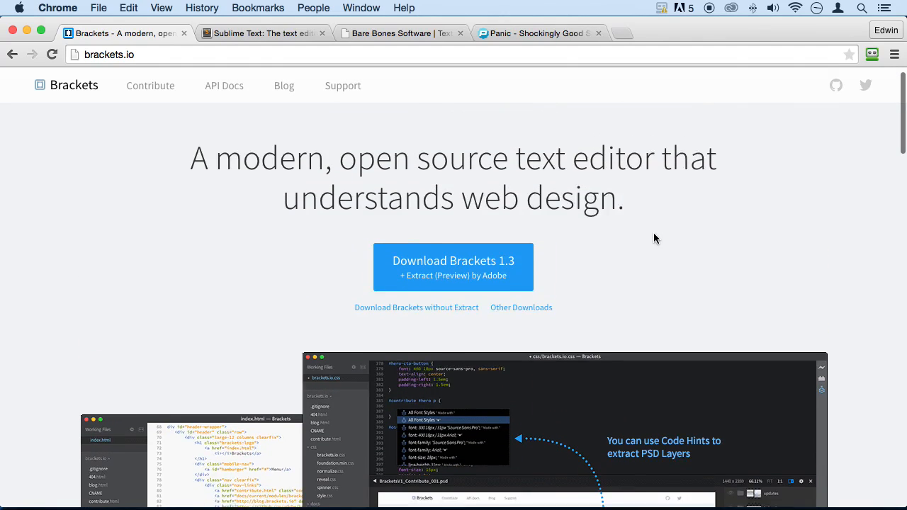
pyautogui.scroll(2, 653, 233)
pyautogui.click(255, 33)
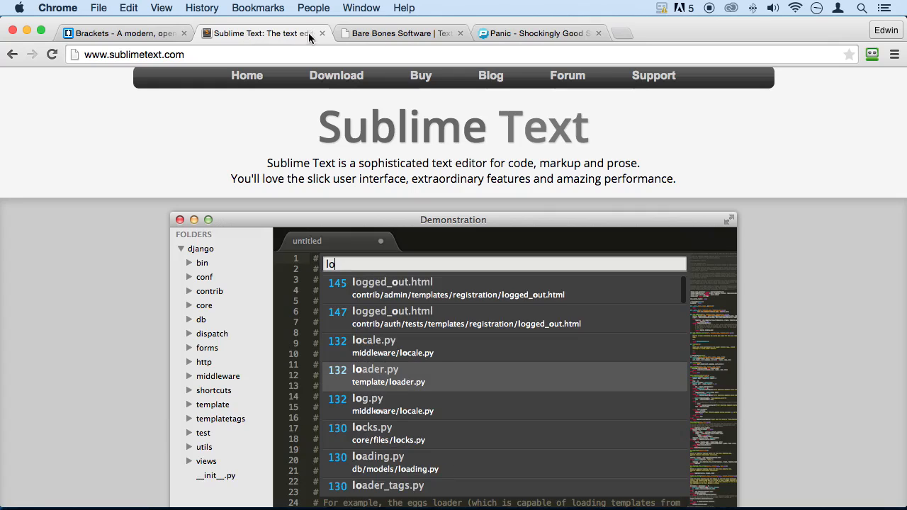
# Visit the Sublime Text Buy page, highlight the USD $70 license price, and return home
pyautogui.click(423, 75)
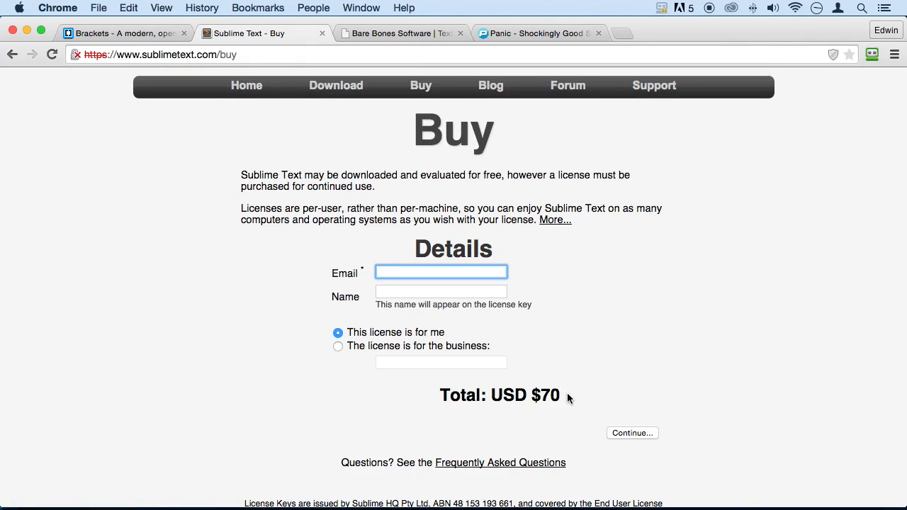
pyautogui.moveTo(562, 395); pyautogui.dragTo(533, 395)
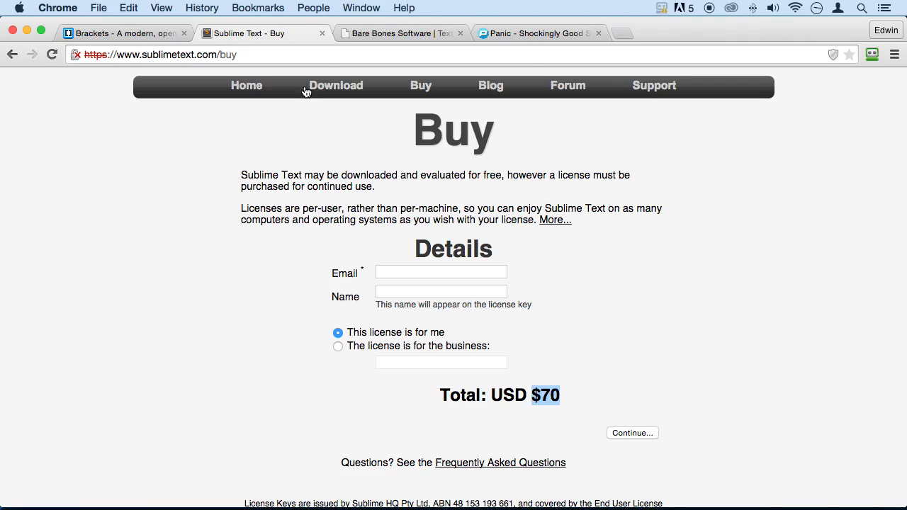
pyautogui.click(247, 85)
pyautogui.scroll(-2, 496, 283)
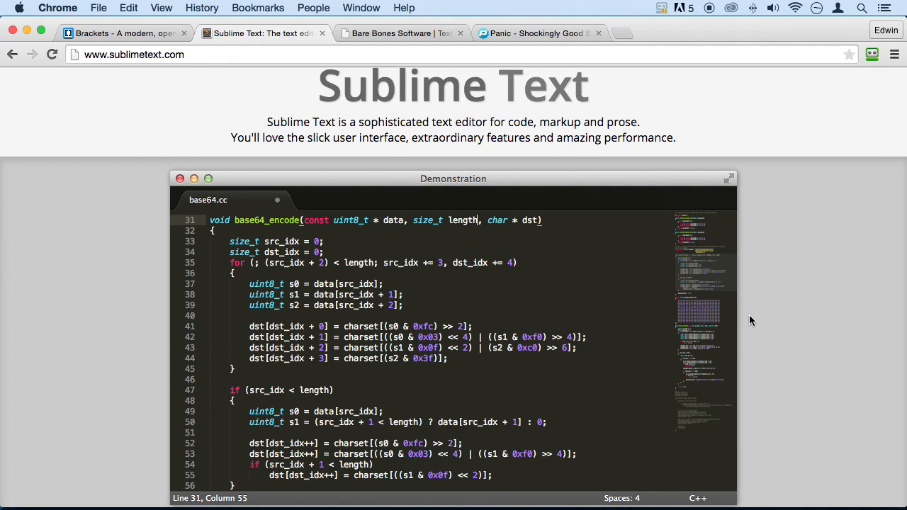
pyautogui.scroll(-1, 749, 315)
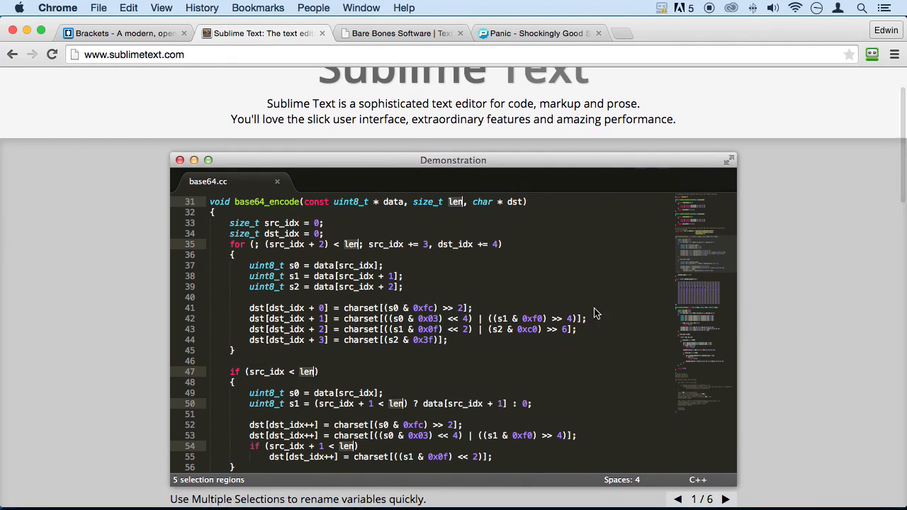
pyautogui.scroll(1, 595, 313)
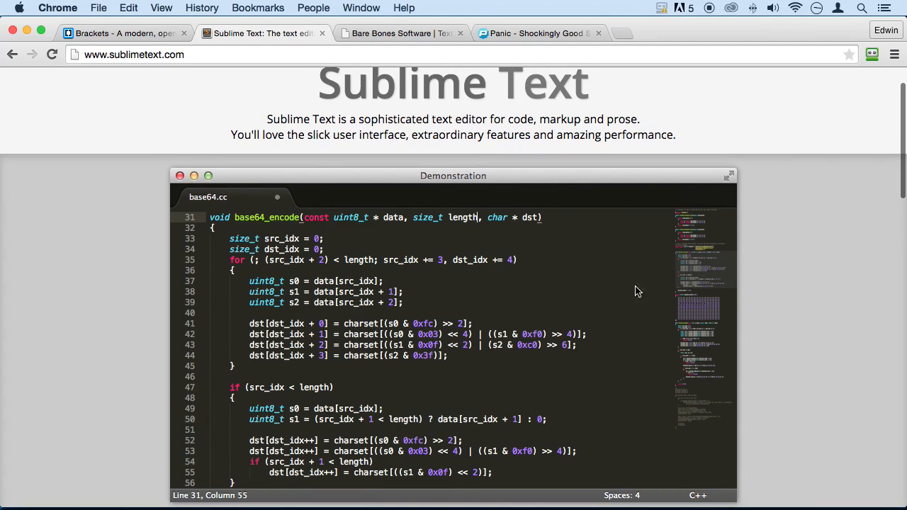
pyautogui.scroll(1, 509, 304)
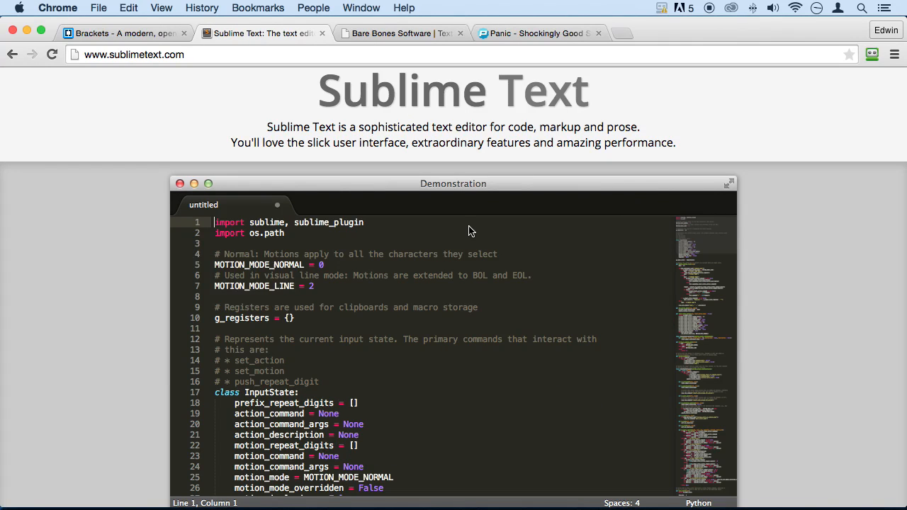
pyautogui.scroll(-3, 323, 255)
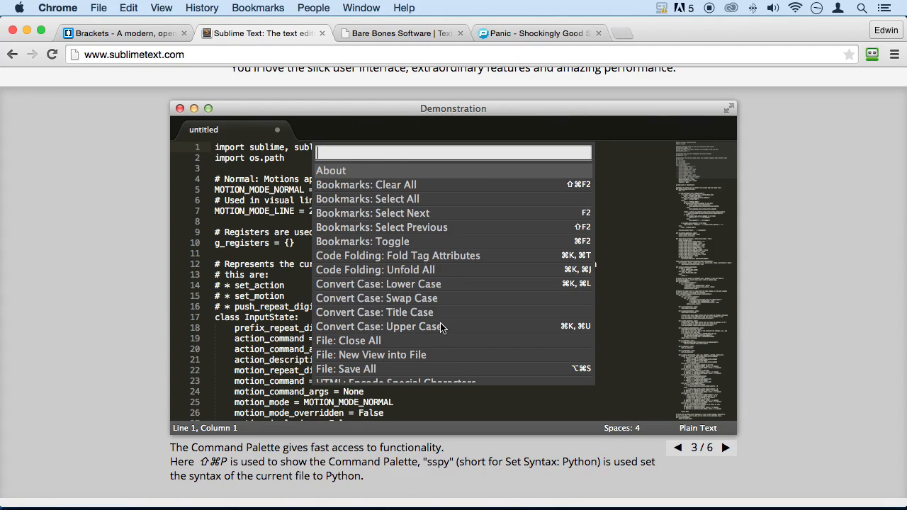
pyautogui.scroll(1, 442, 328)
# Cycle twice through the Brackets, Sublime Text and TextWrangler tabs, ending on TextWrangler
pyautogui.click(137, 34)
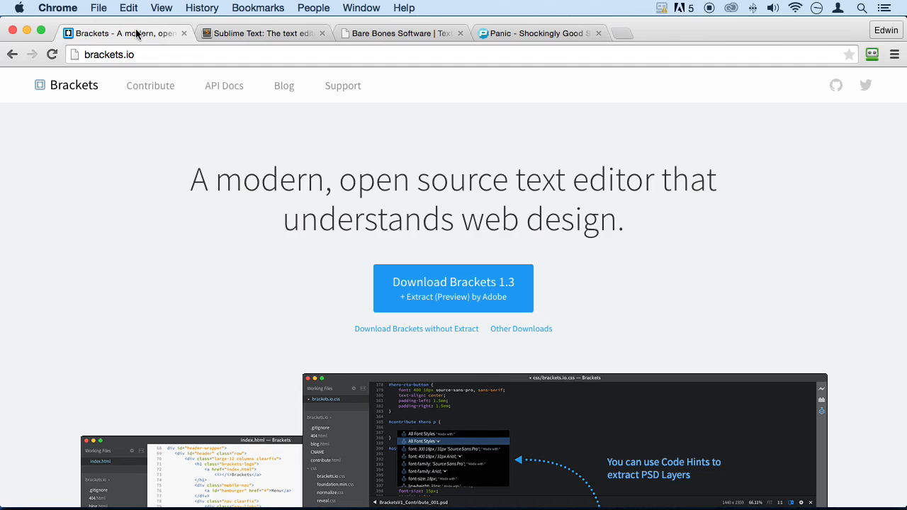
pyautogui.scroll(-5, 426, 411)
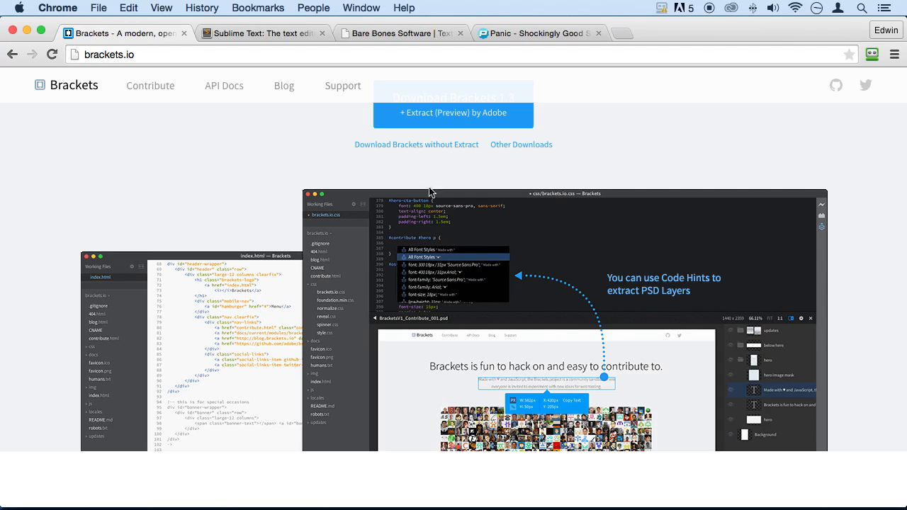
pyautogui.scroll(3, 260, 151)
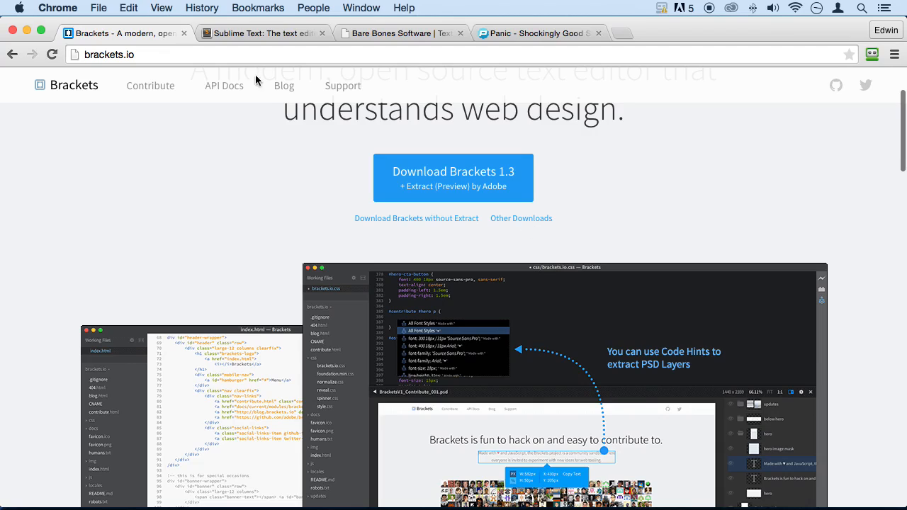
pyautogui.click(247, 32)
pyautogui.scroll(-2, 730, 241)
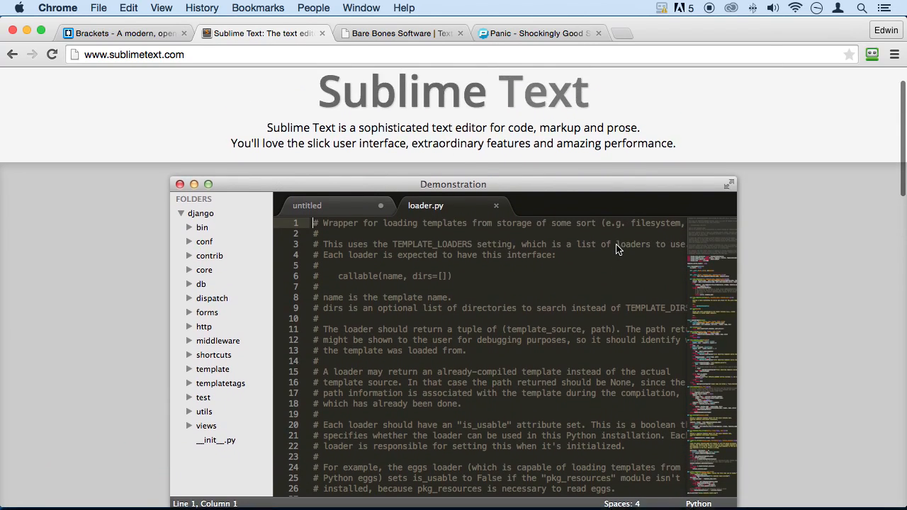
pyautogui.click(406, 33)
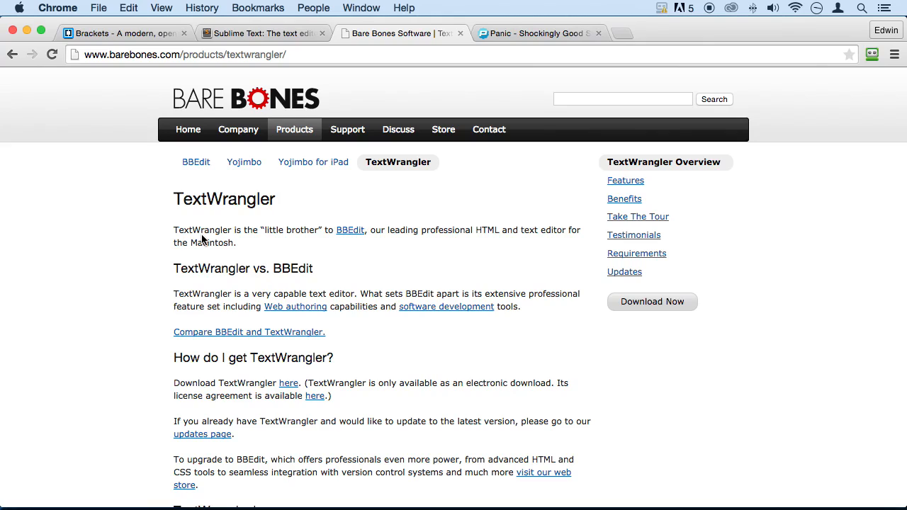
pyautogui.click(125, 32)
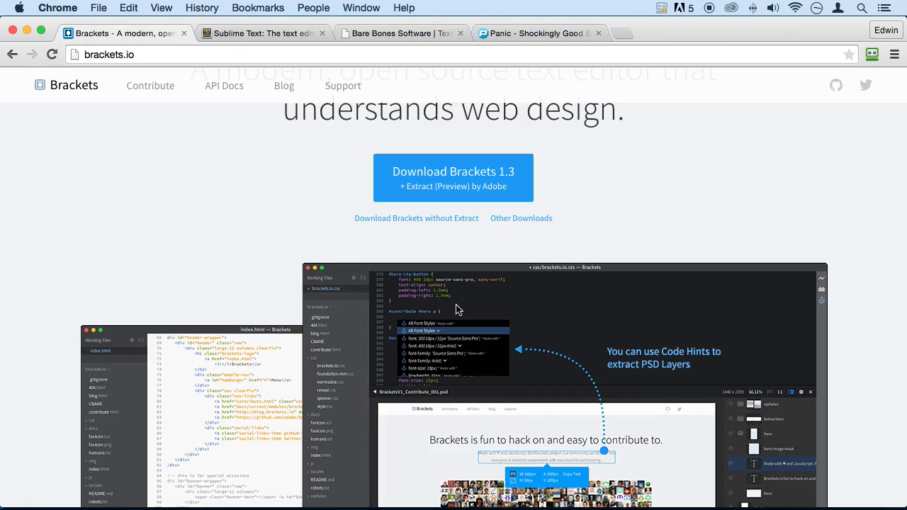
pyautogui.scroll(4, 457, 310)
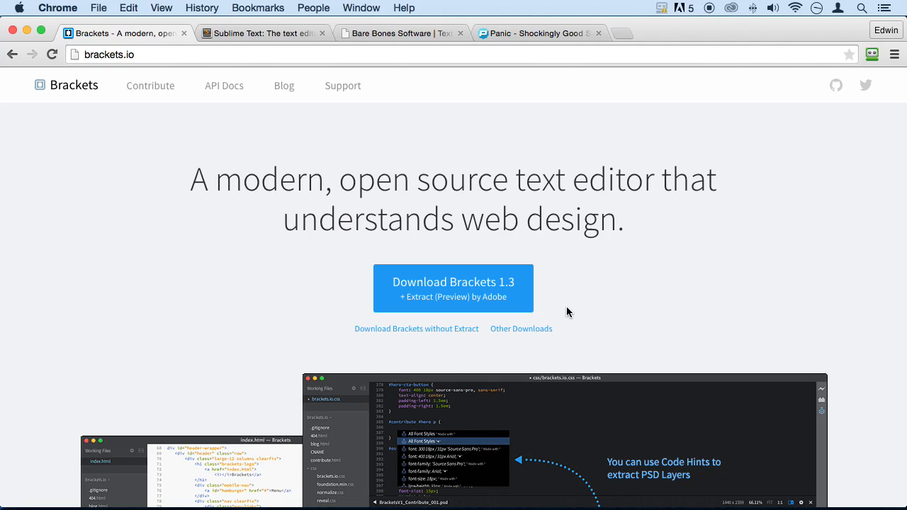
pyautogui.scroll(-5, 566, 306)
pyautogui.scroll(4, 566, 306)
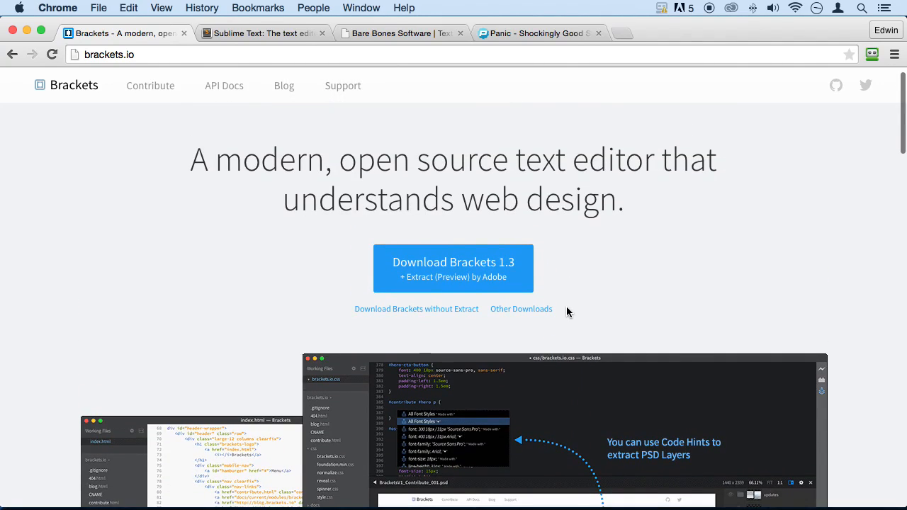
pyautogui.click(248, 34)
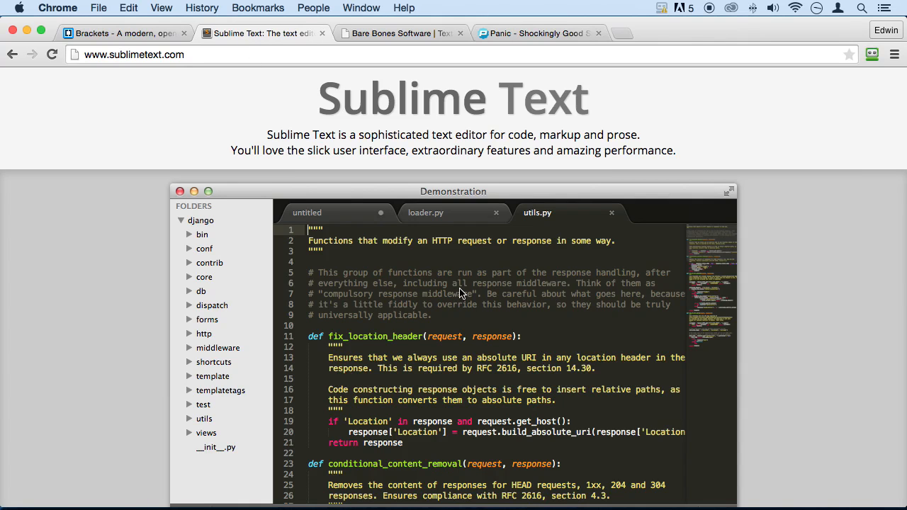
pyautogui.click(386, 33)
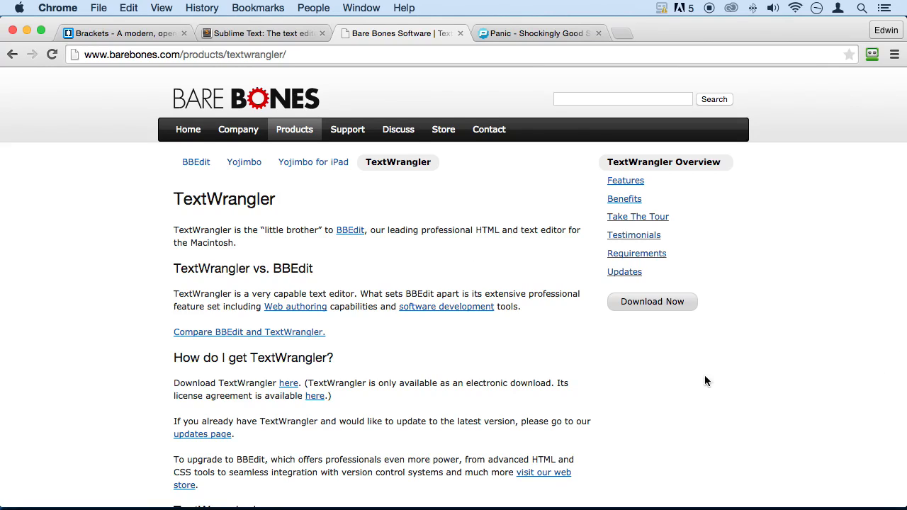
pyautogui.scroll(-5, 704, 374)
pyautogui.scroll(-3, 705, 375)
pyautogui.scroll(10, 704, 375)
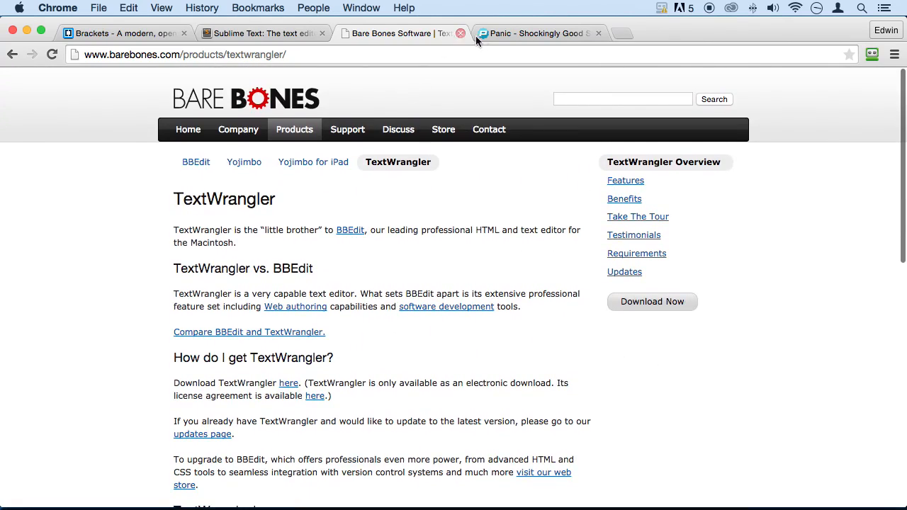
# Go to Panic's site and forward to the Coda 2 purchase page with its $99.00 USD total
pyautogui.click(509, 33)
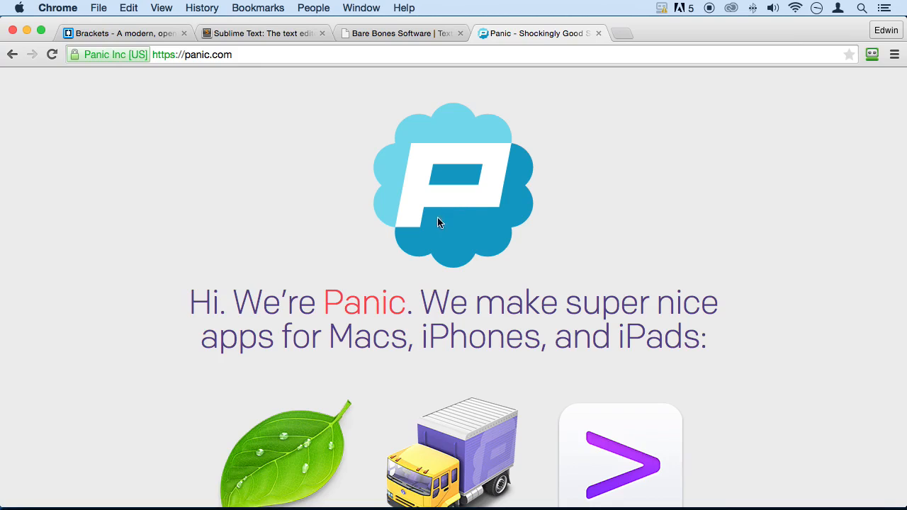
pyautogui.scroll(3, 449, 156)
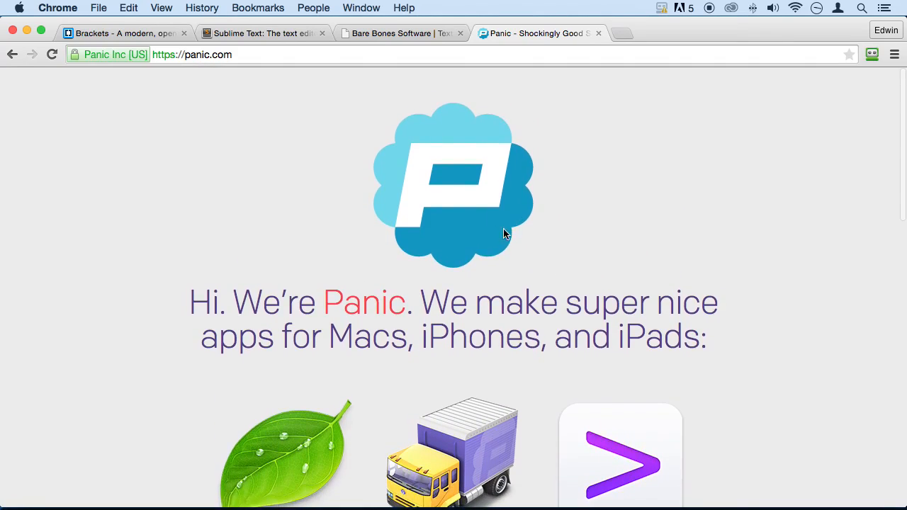
pyautogui.scroll(-8, 503, 234)
pyautogui.scroll(-3, 483, 228)
pyautogui.scroll(10, 483, 228)
pyautogui.scroll(-8, 483, 228)
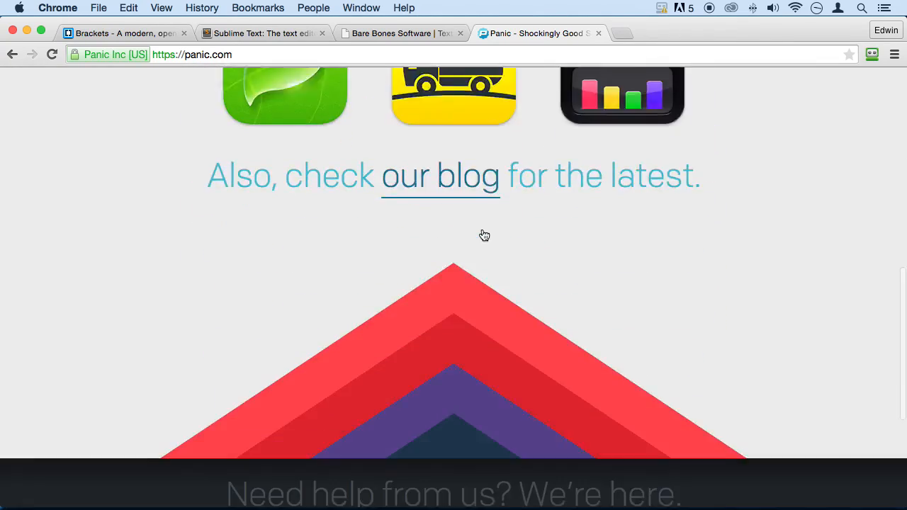
pyautogui.scroll(-5, 484, 236)
pyautogui.scroll(15, 484, 236)
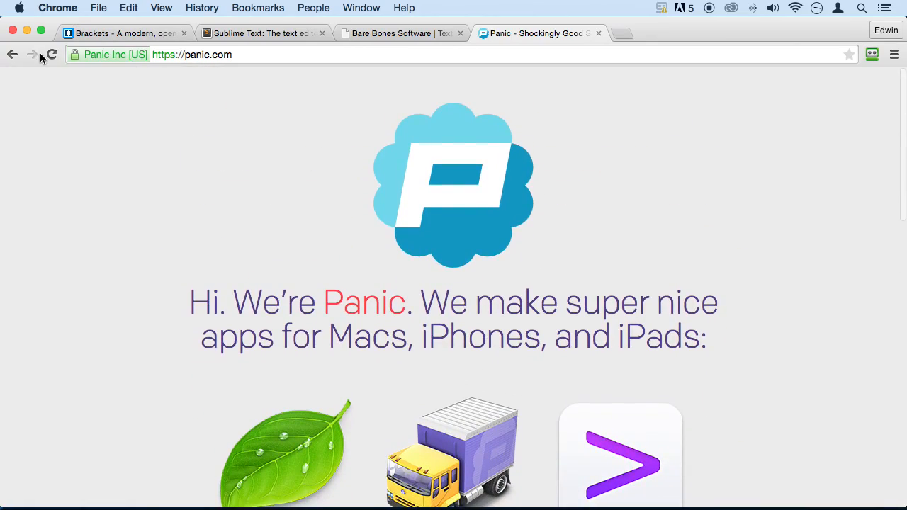
pyautogui.click(12, 55)
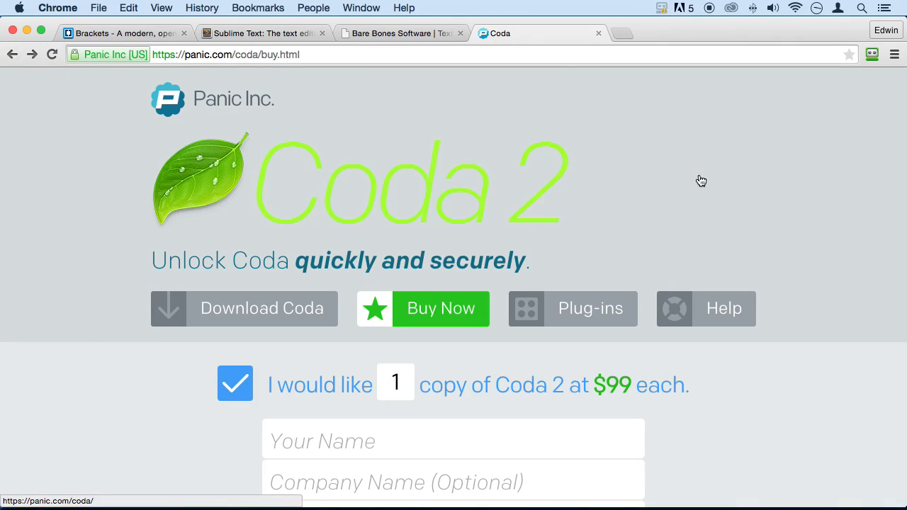
pyautogui.scroll(-3, 474, 354)
pyautogui.scroll(2, 483, 348)
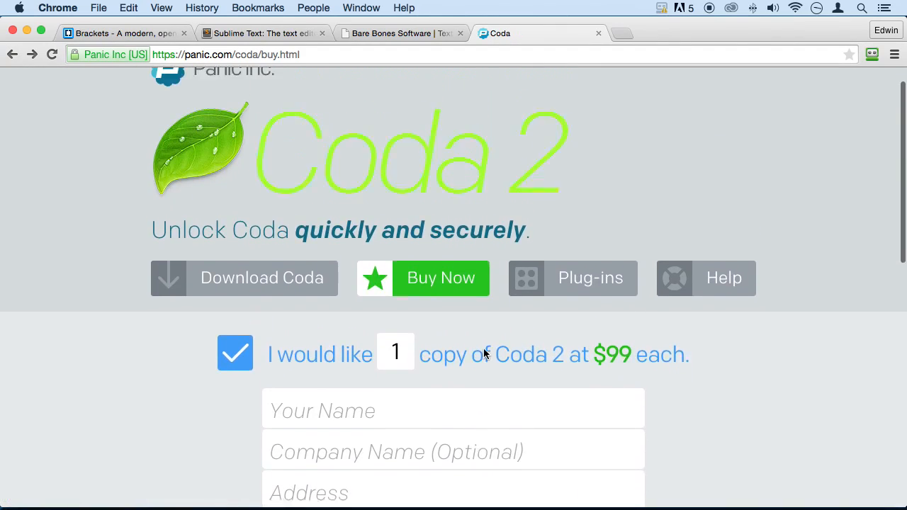
pyautogui.scroll(2, 483, 348)
pyautogui.scroll(-5, 506, 287)
pyautogui.scroll(6, 521, 303)
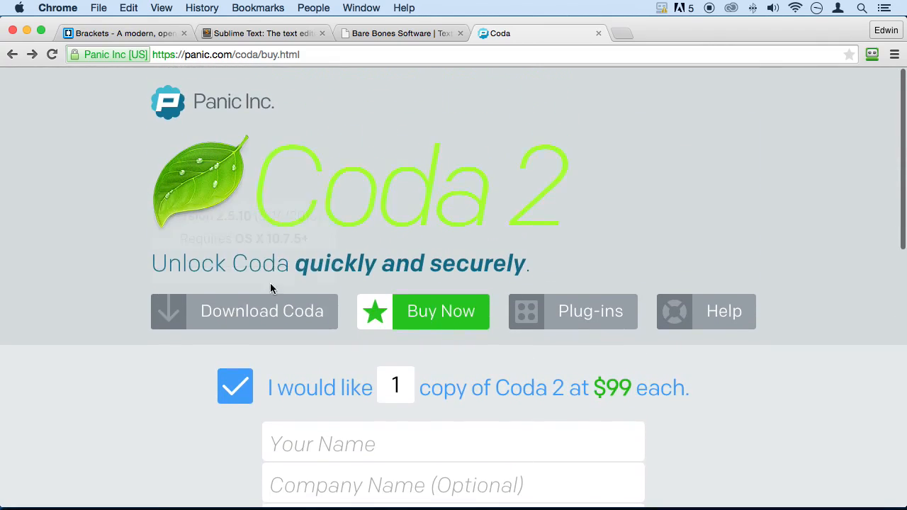
pyautogui.moveTo(245, 277)
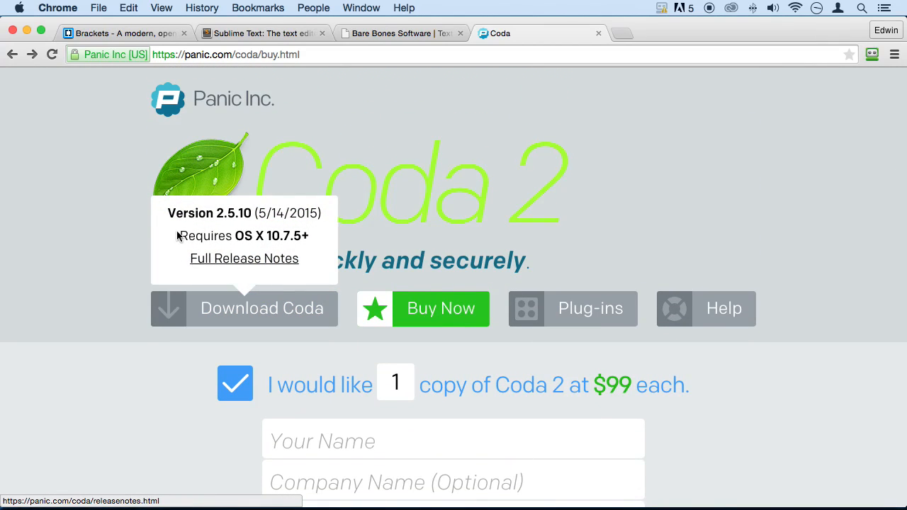
pyautogui.scroll(-3, 484, 305)
pyautogui.scroll(-8, 543, 328)
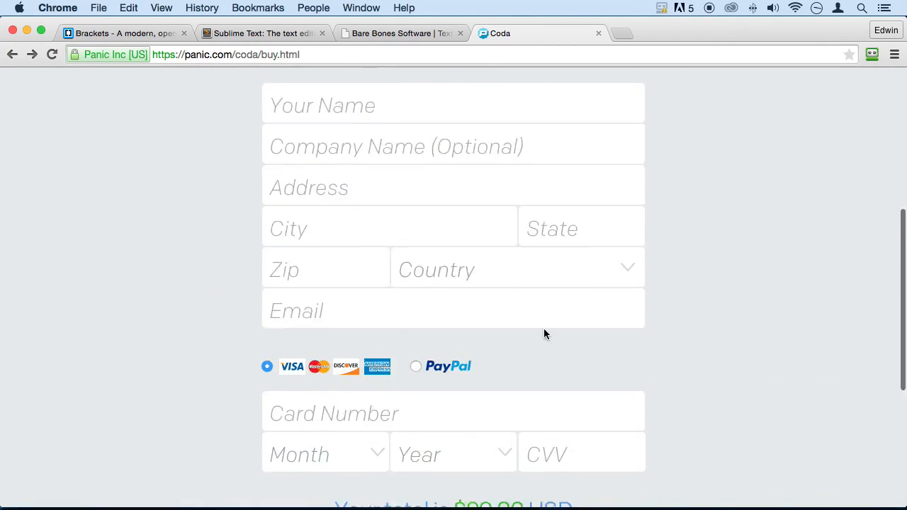
pyautogui.scroll(-5, 544, 328)
pyautogui.scroll(-3, 545, 326)
pyautogui.moveTo(461, 278); pyautogui.dragTo(581, 280)
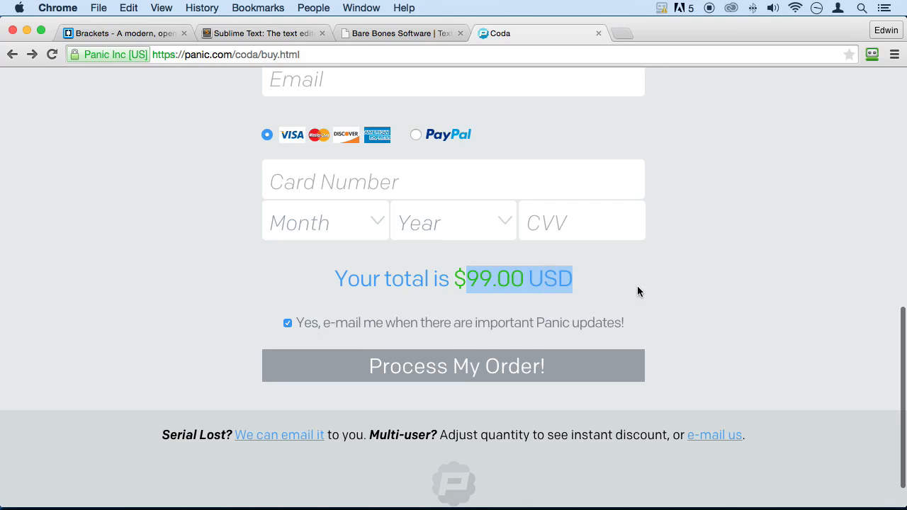
pyautogui.scroll(8, 662, 286)
pyautogui.scroll(8, 663, 286)
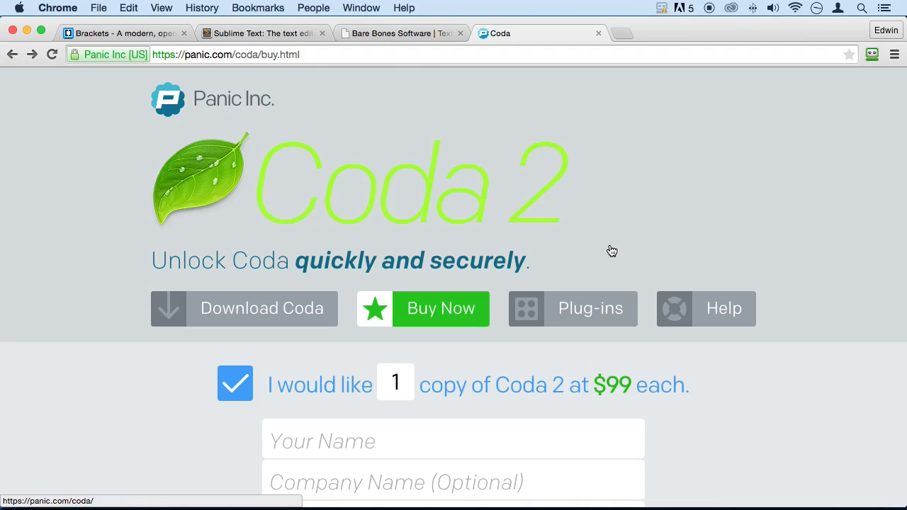
# Stop briefly on the Sublime Text demo, then settle back on the Brackets homepage tab
pyautogui.click(256, 32)
pyautogui.scroll(-2, 599, 300)
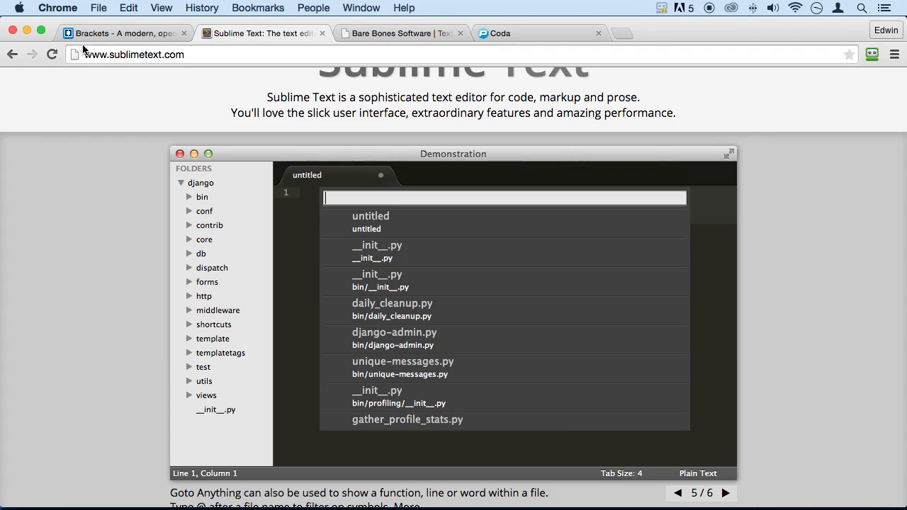
pyautogui.click(117, 33)
pyautogui.moveTo(747, 29); pyautogui.dragTo(751, 29)
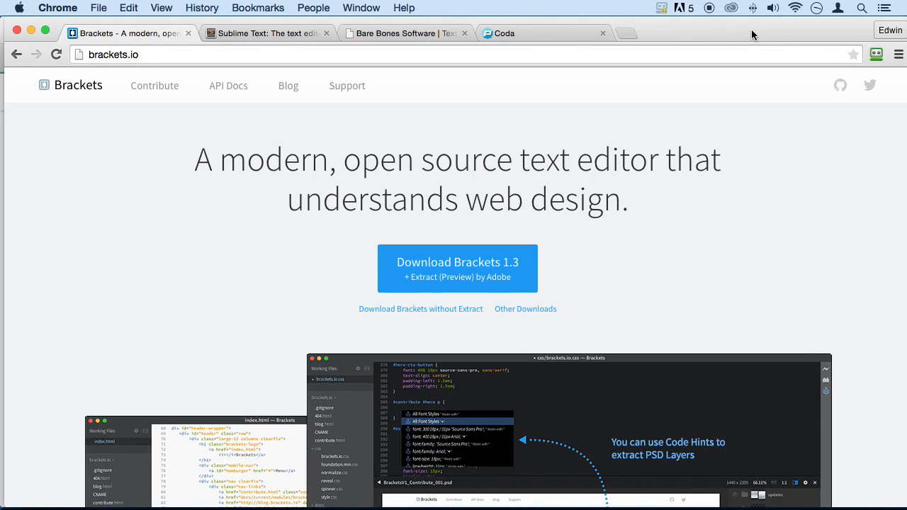